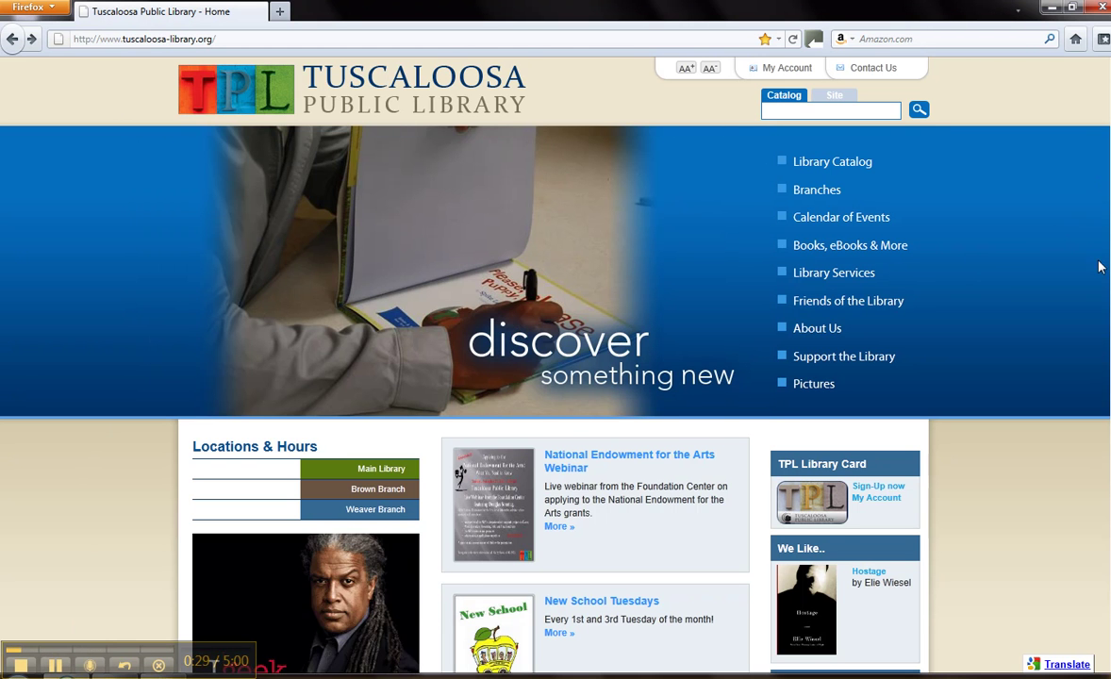
Step: Scroll the Tuscaloosa Public Library homepage down to the partner service icons and 'How Do I..' links
scroll(1100, 269, "down", 5)
scroll(1100, 268, "down", 3)
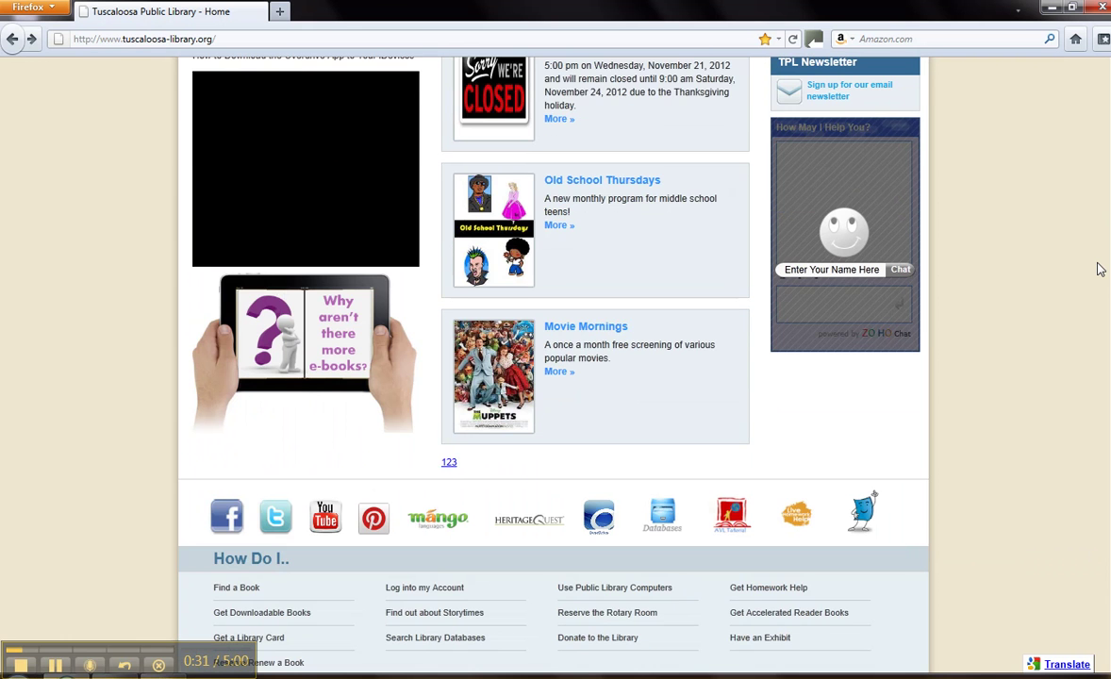
scroll(1100, 269, "down", 1)
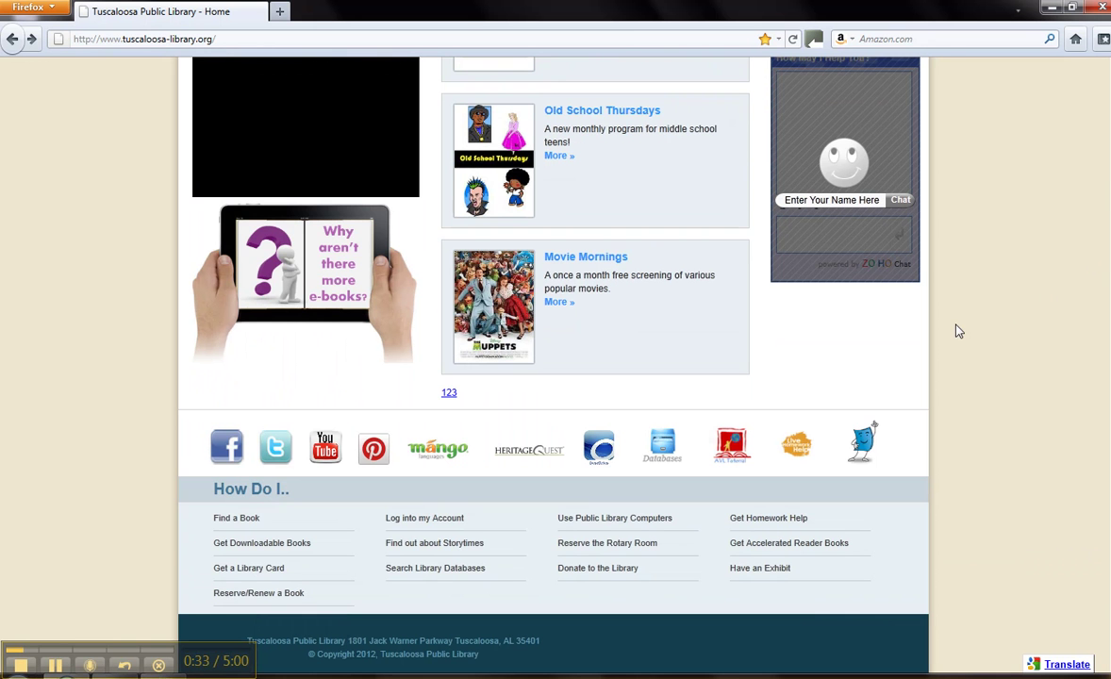
Step: Open Live Homework Help and review the Tutor.com Learning Suite's Student, College, Adult Education and Career centers
left_click(793, 451)
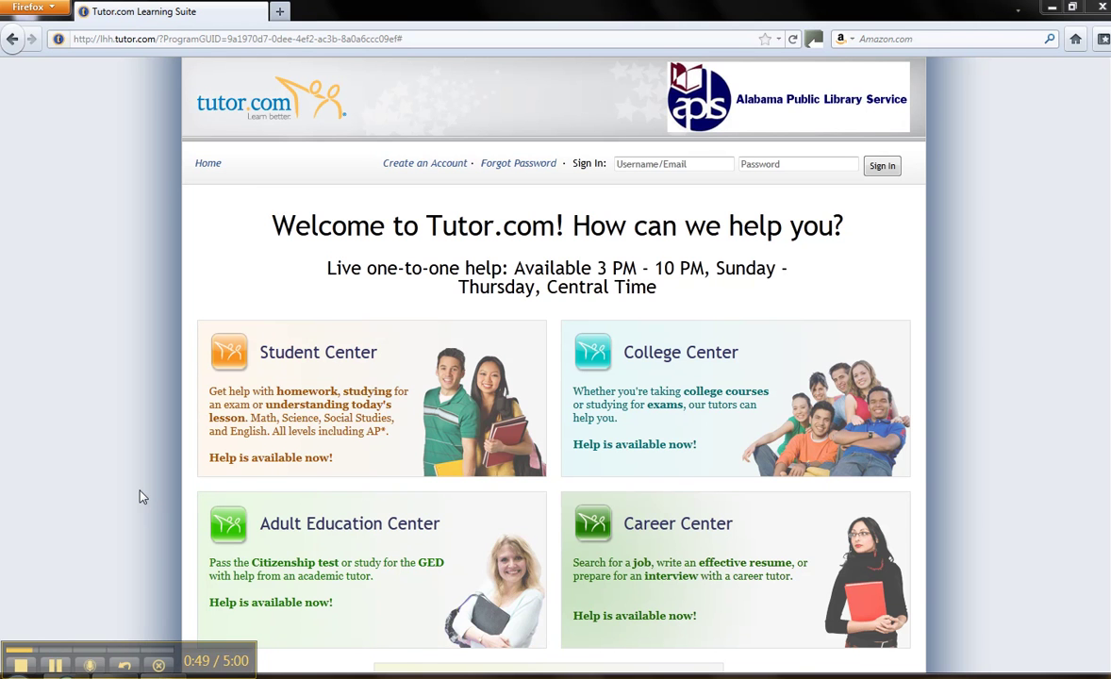
scroll(140, 497, "down", 3)
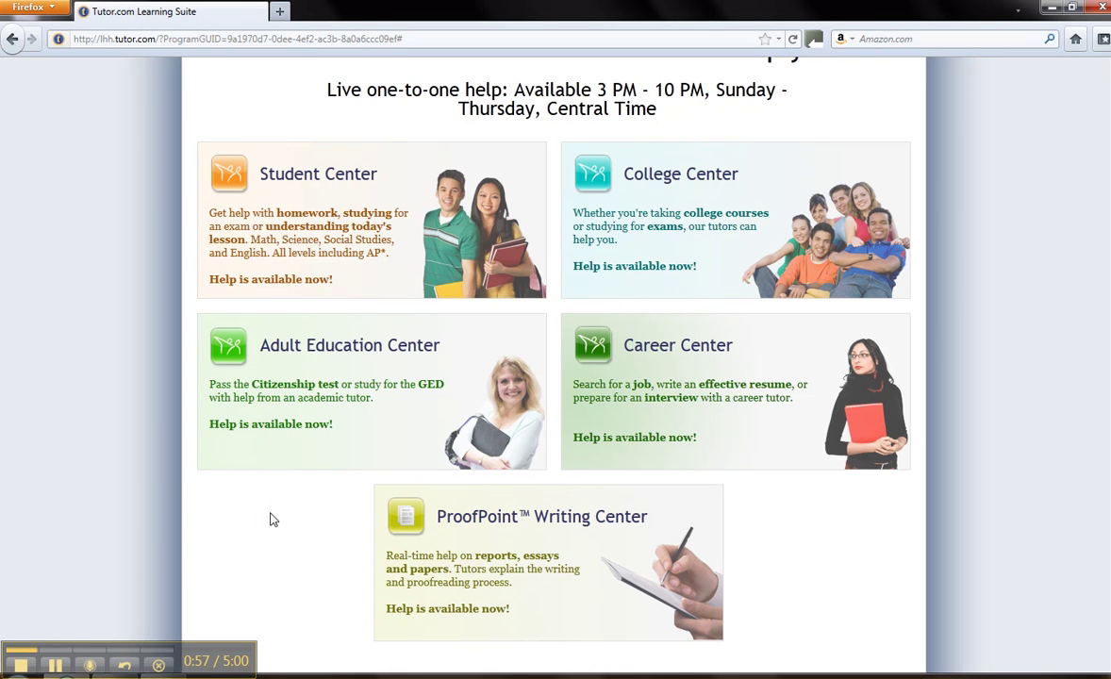
left_click(56, 666)
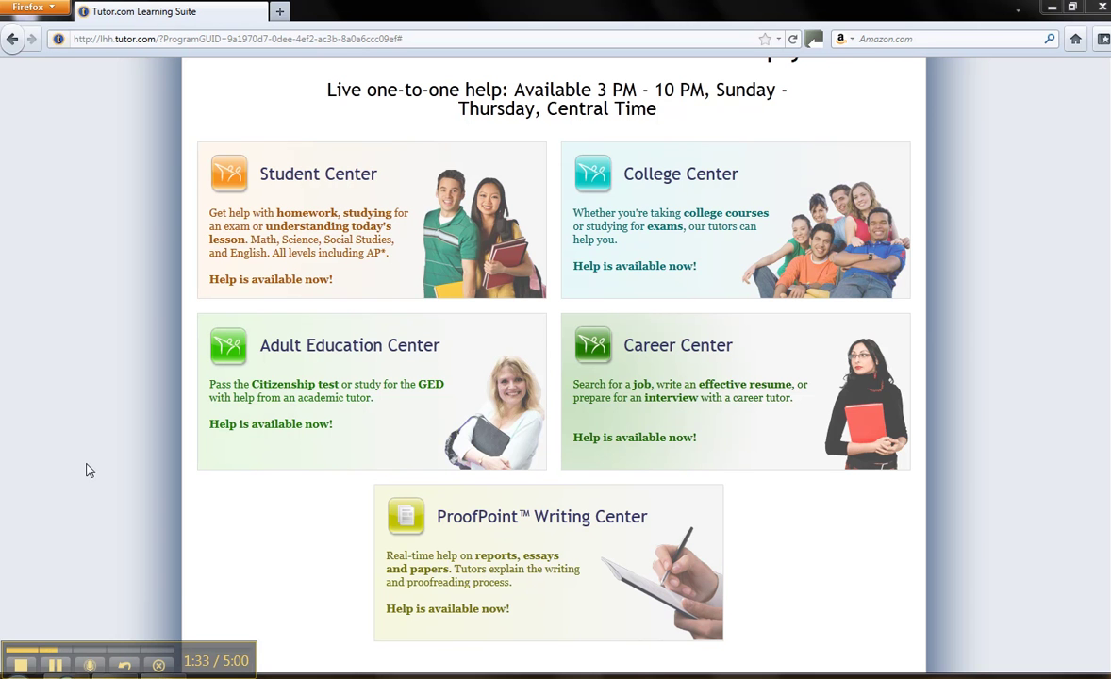
scroll(243, 536, "down", 3)
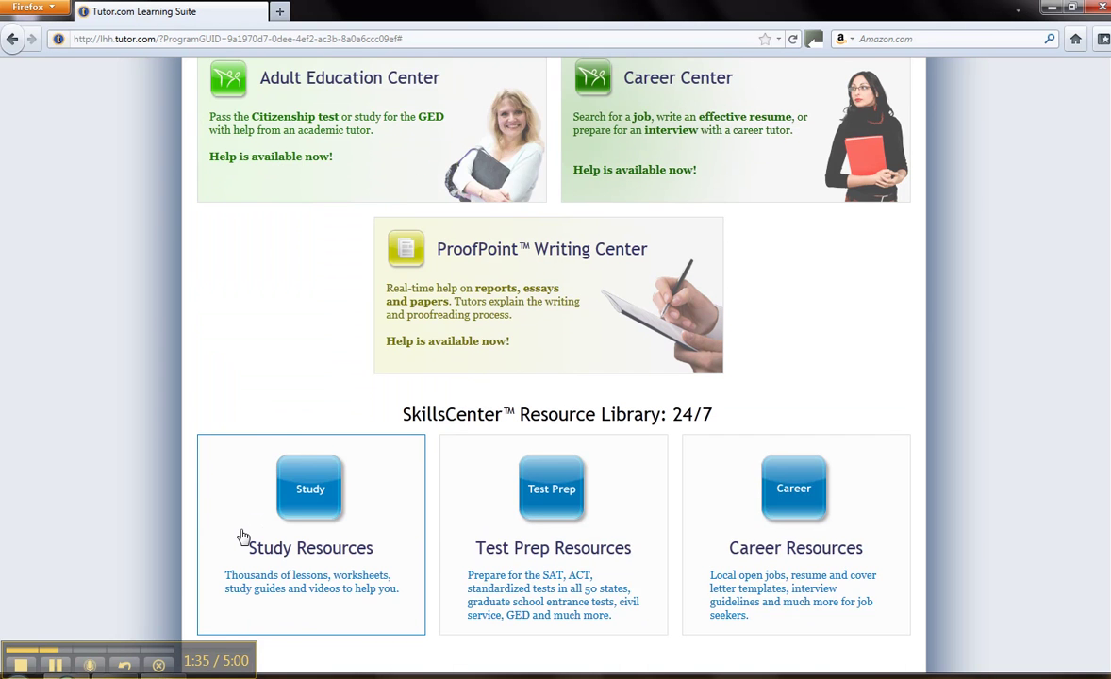
scroll(243, 536, "down", 1)
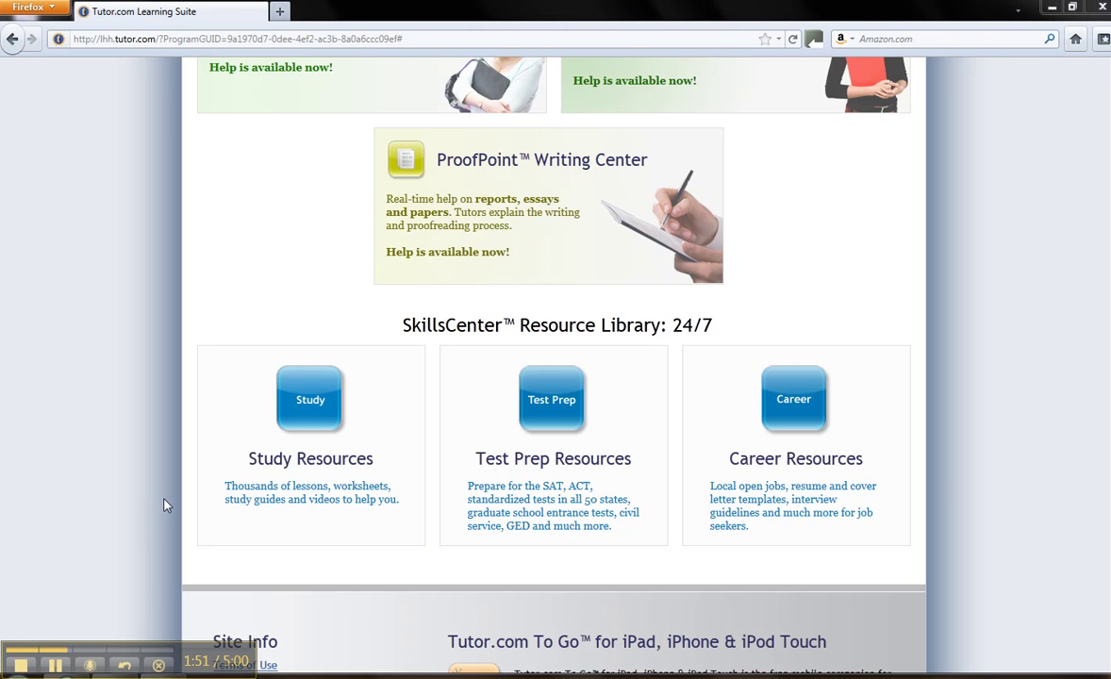
scroll(378, 585, "down", 1)
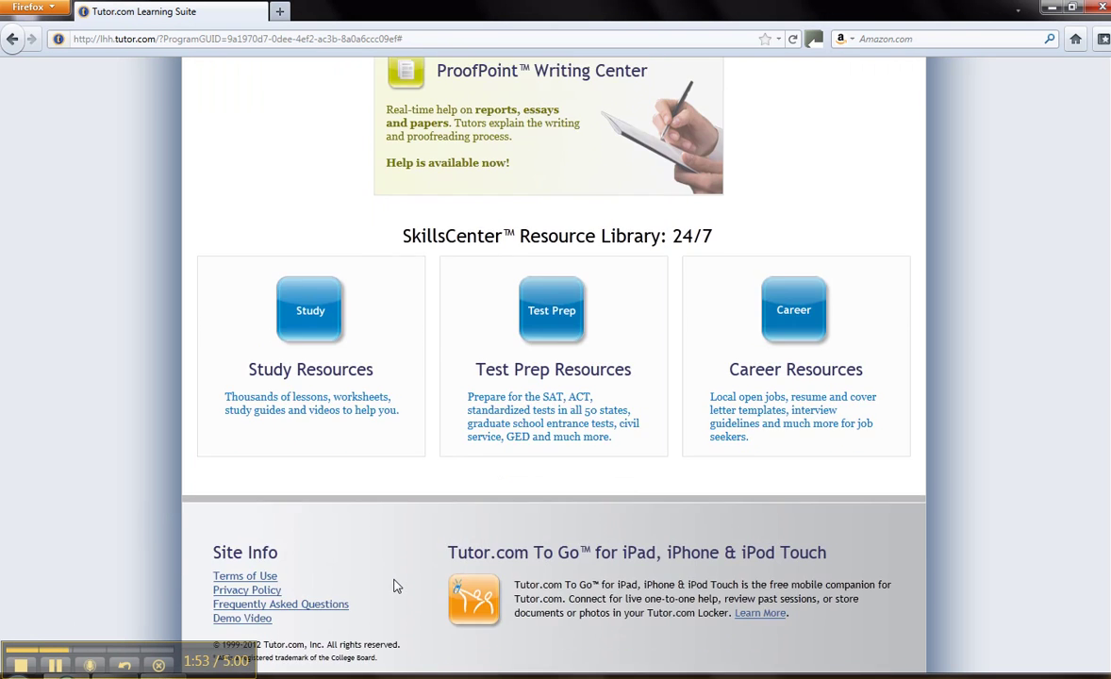
scroll(372, 585, "down", 2)
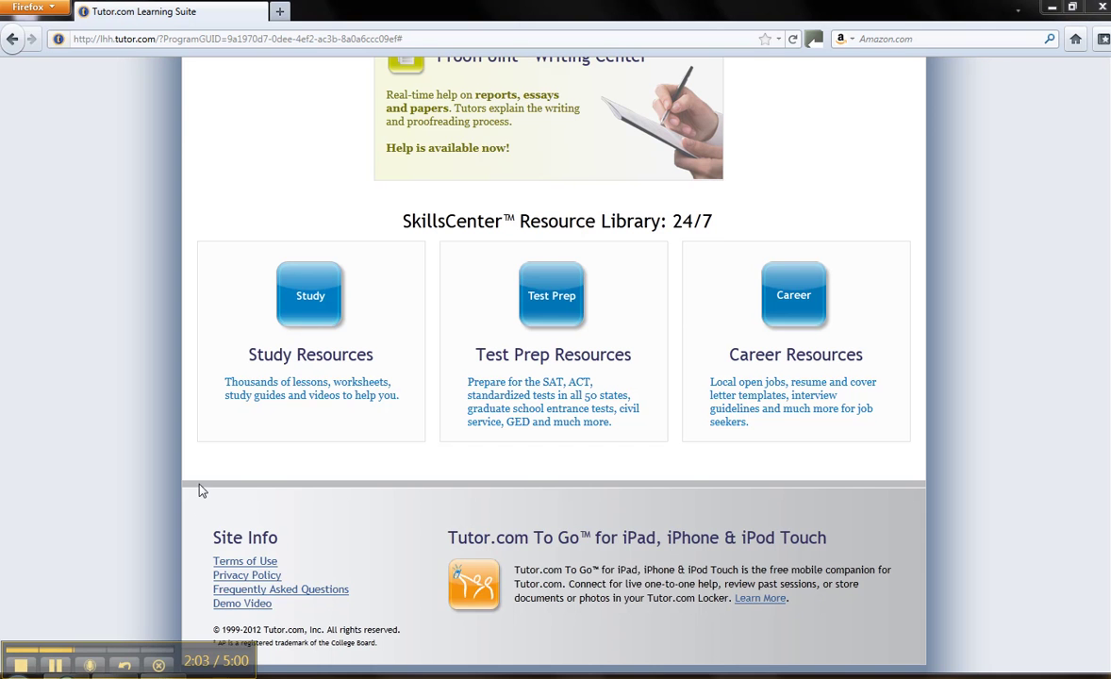
scroll(202, 491, "up", 6)
scroll(202, 490, "up", 2)
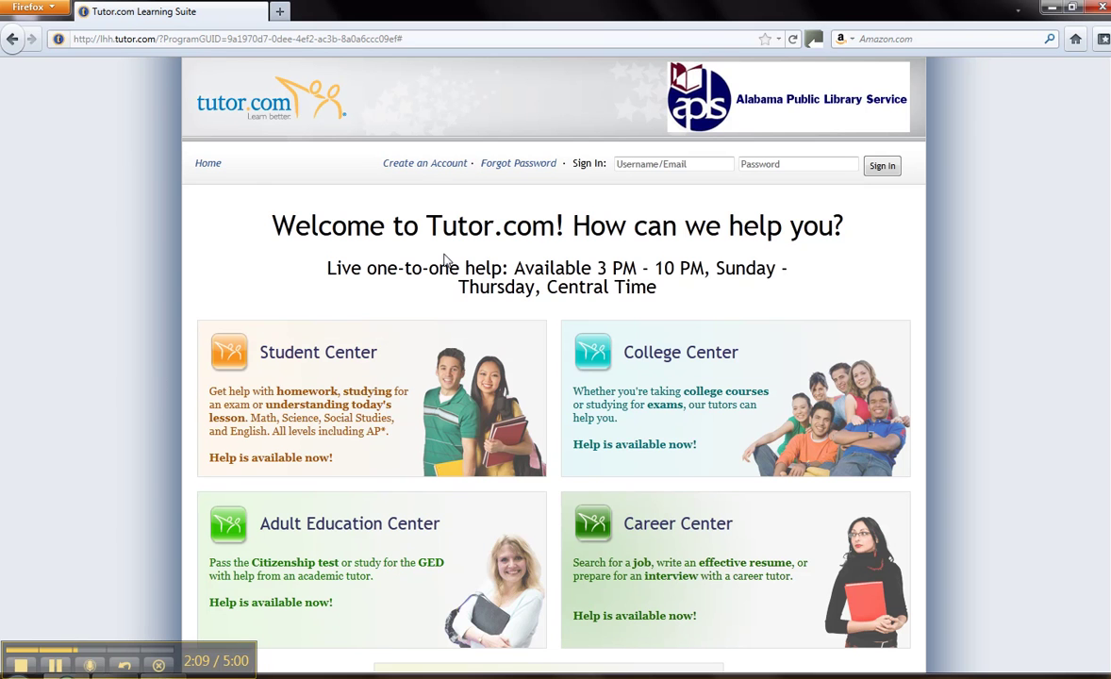
Step: Create a free Tutor.com account with a first name, e-mail and password, certifying age and accepting the terms
left_click(444, 173)
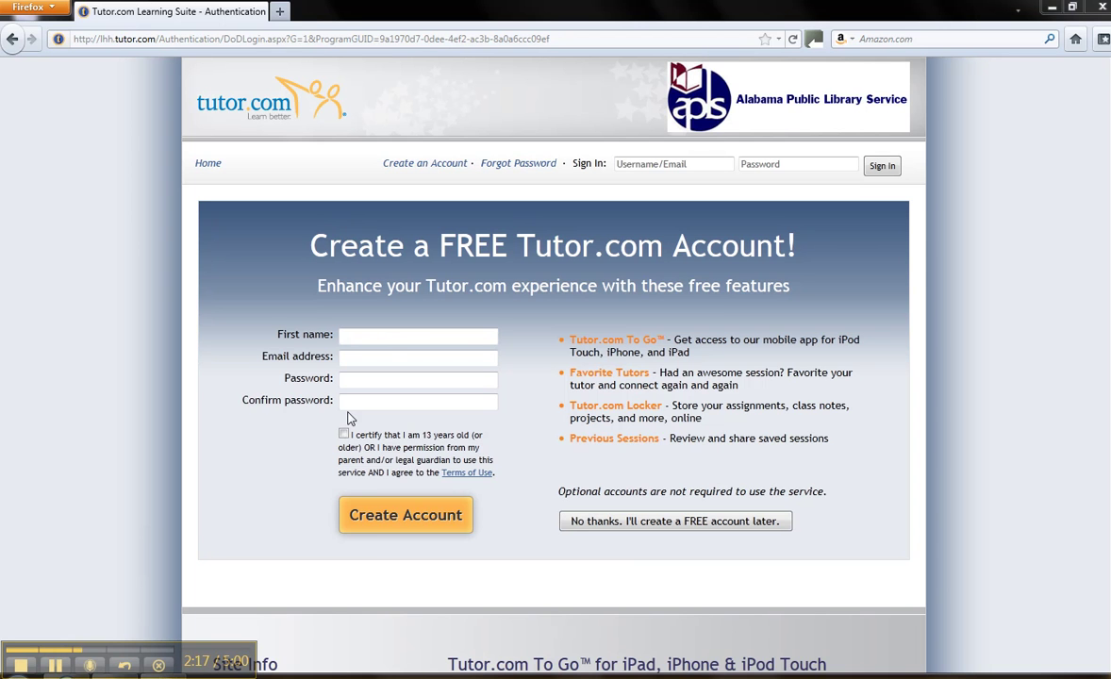
left_click(394, 337)
type("R")
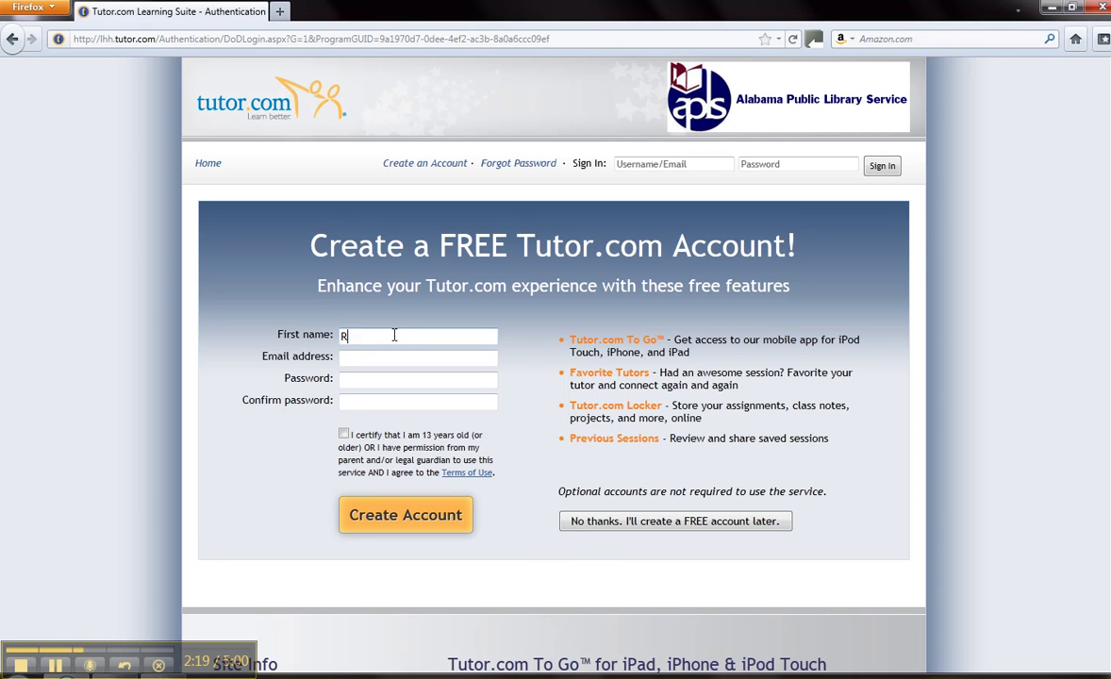
type("eference")
key("Tab")
key("ctrl+v")
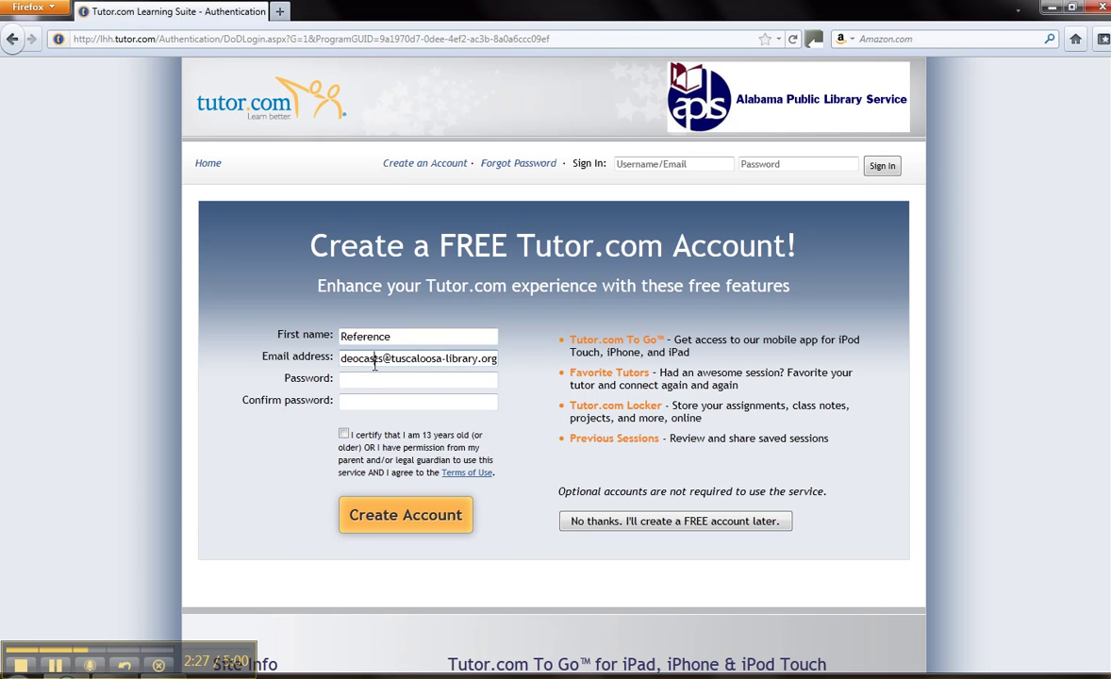
left_click(381, 378)
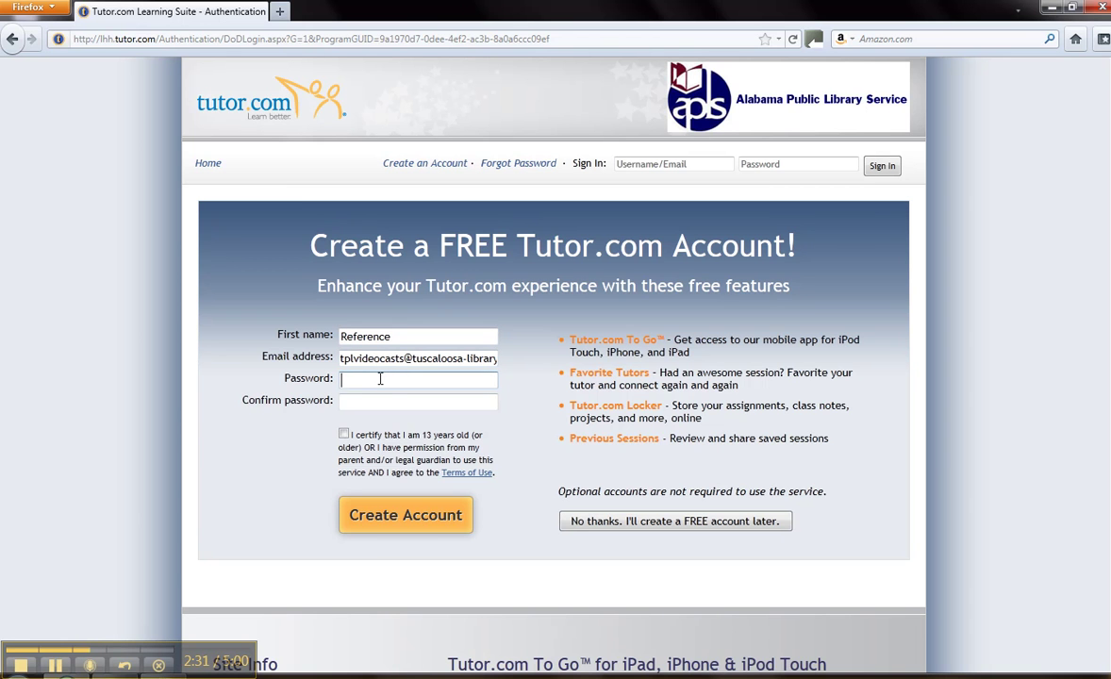
left_click(56, 665)
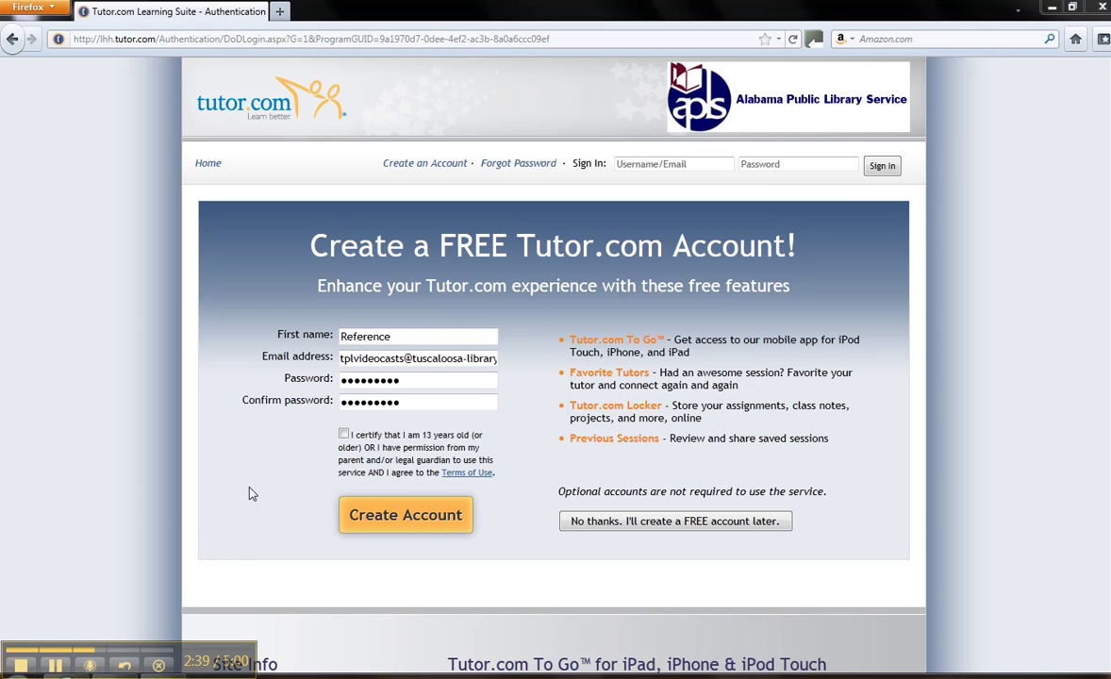
left_click(343, 435)
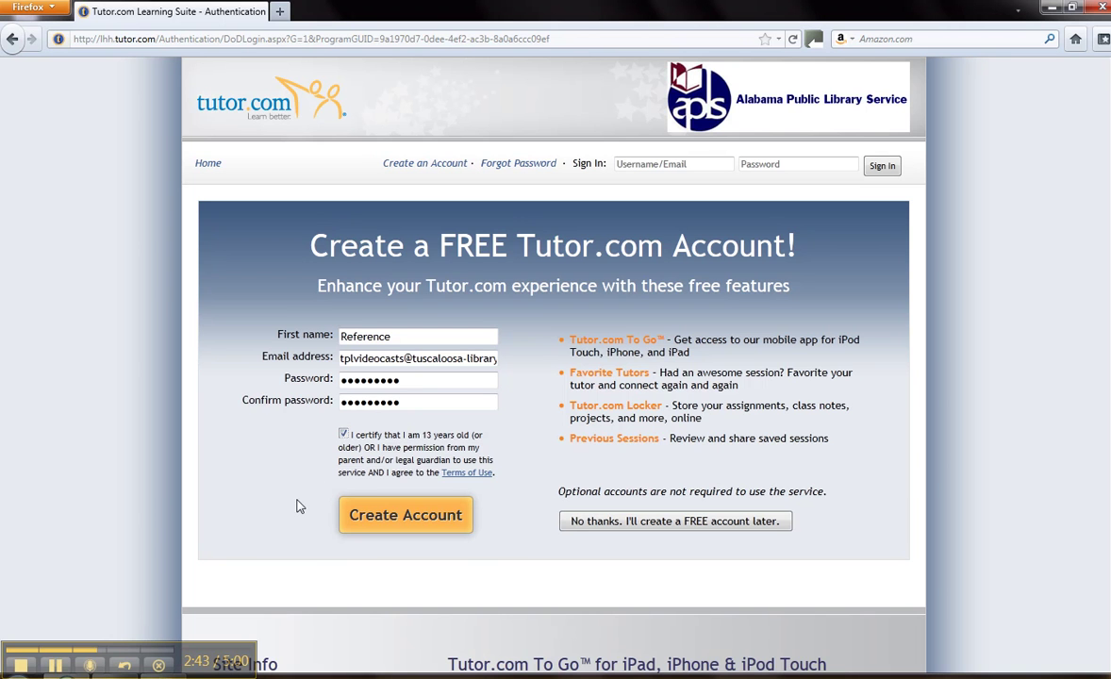
left_click(400, 523)
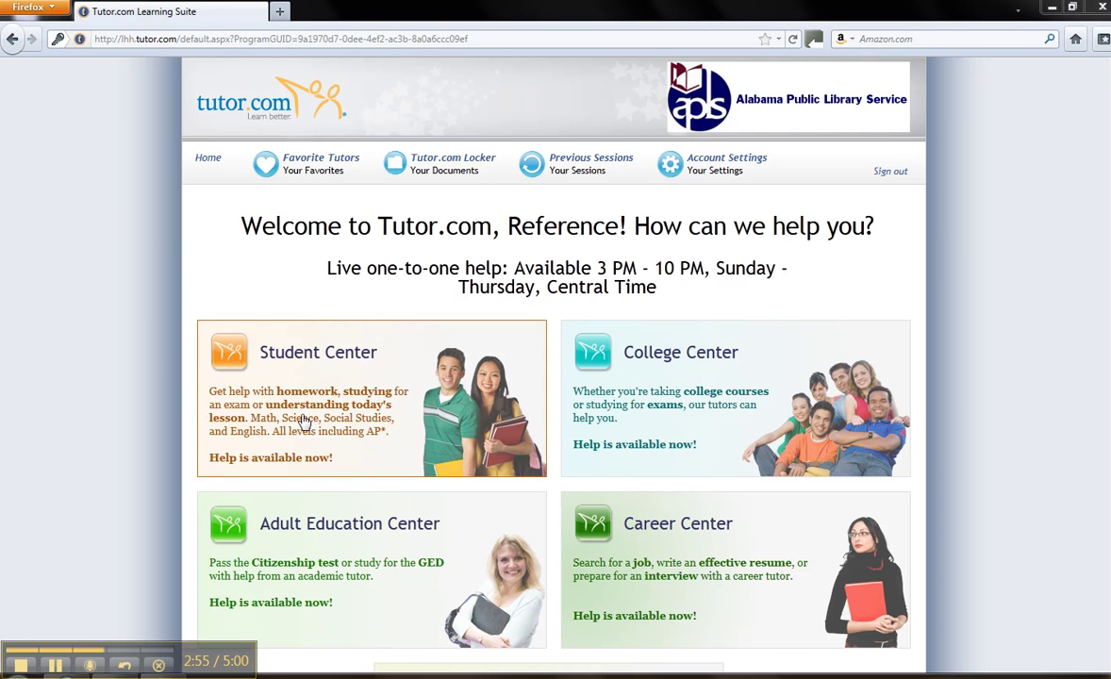
Step: Go to the Student Center and open its Science help request form
left_click(282, 446)
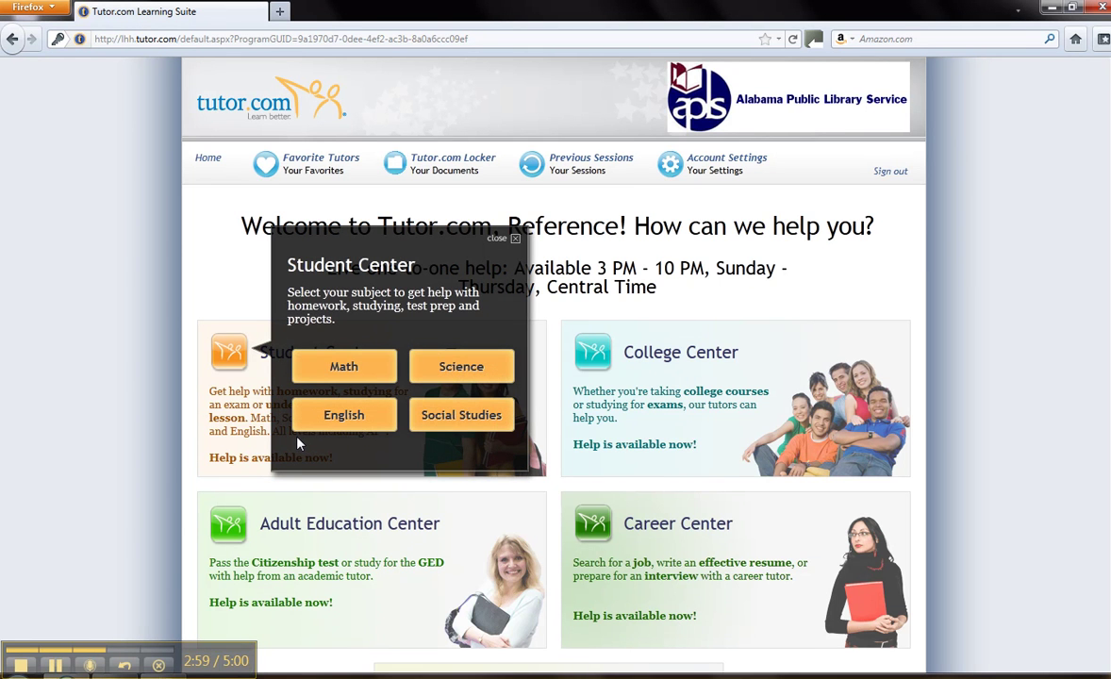
left_click(451, 370)
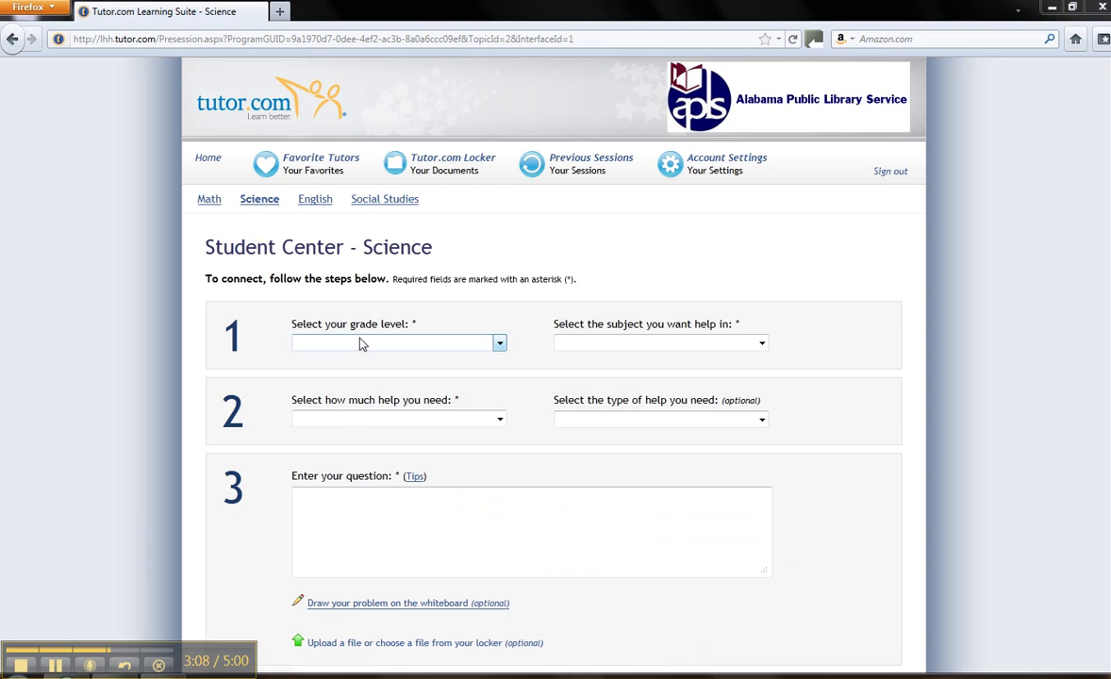
Step: Set grade 10th, subject Chemistry, help 'stuck on one part' and help type 'find a formula/equation'
left_click(500, 345)
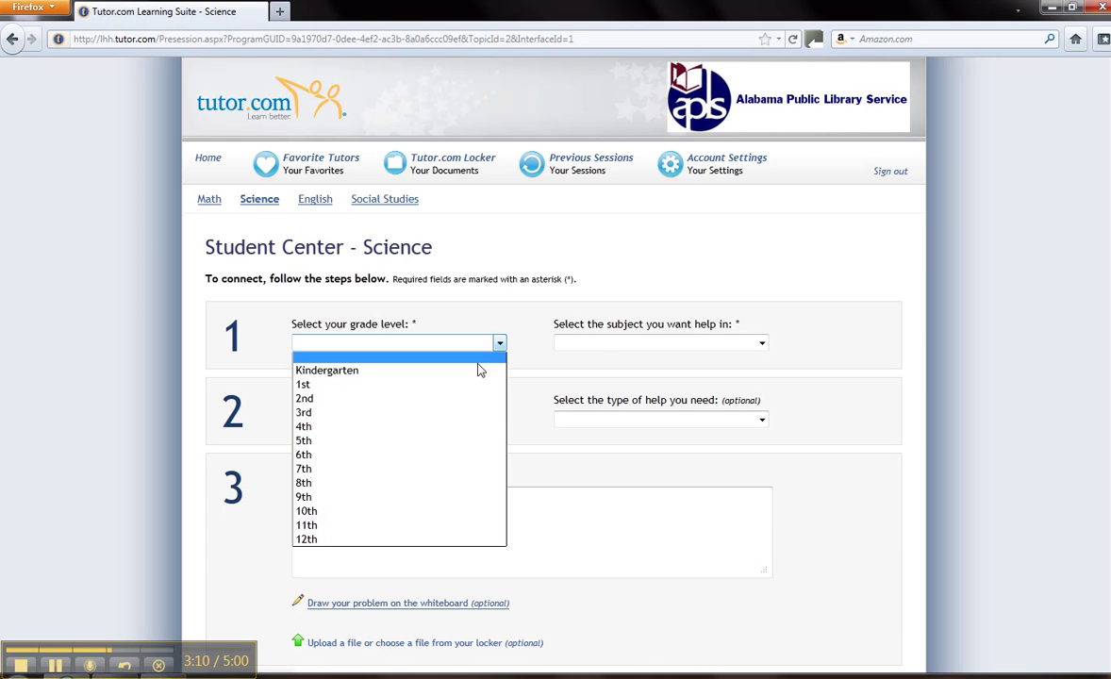
left_click(396, 515)
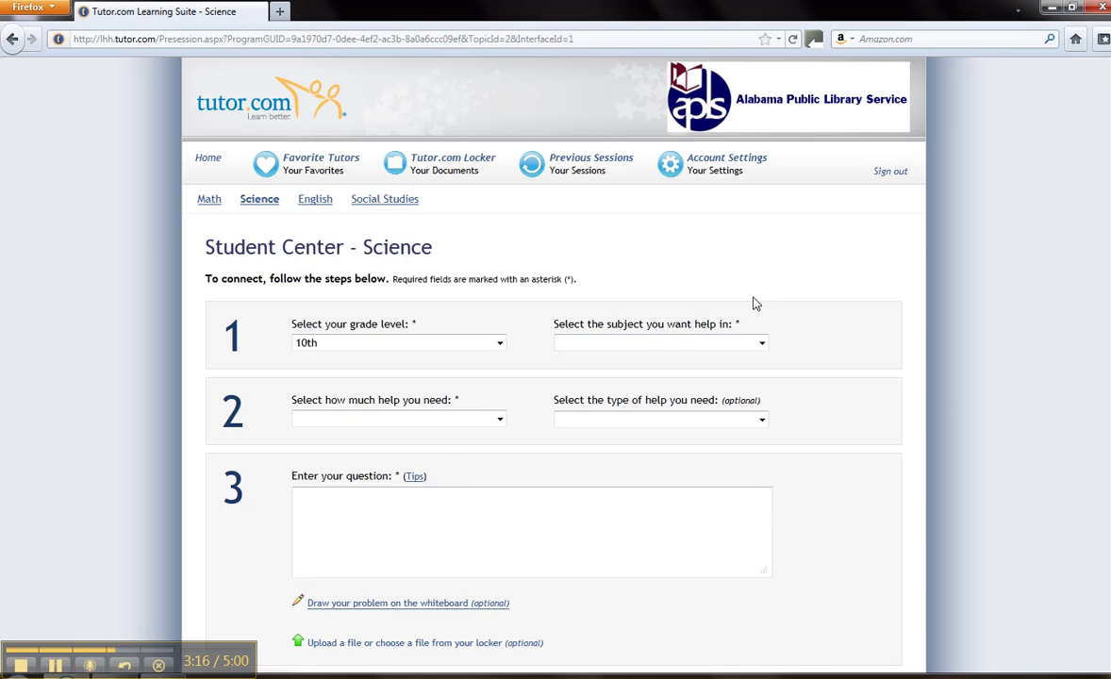
left_click(762, 343)
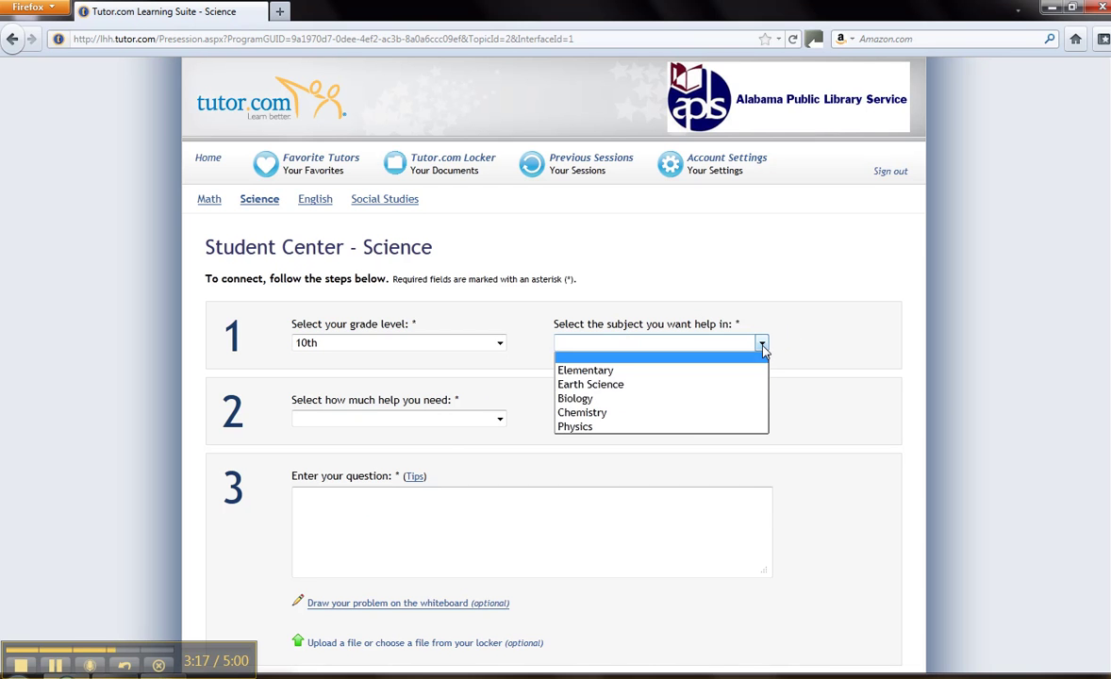
left_click(694, 412)
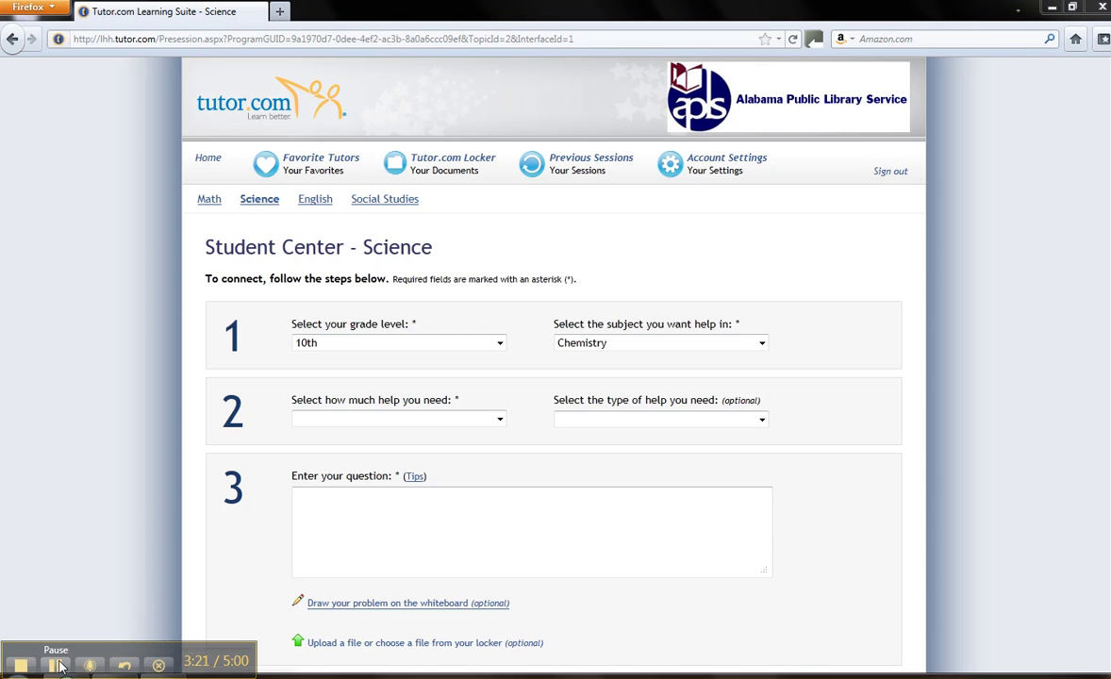
left_click(496, 420)
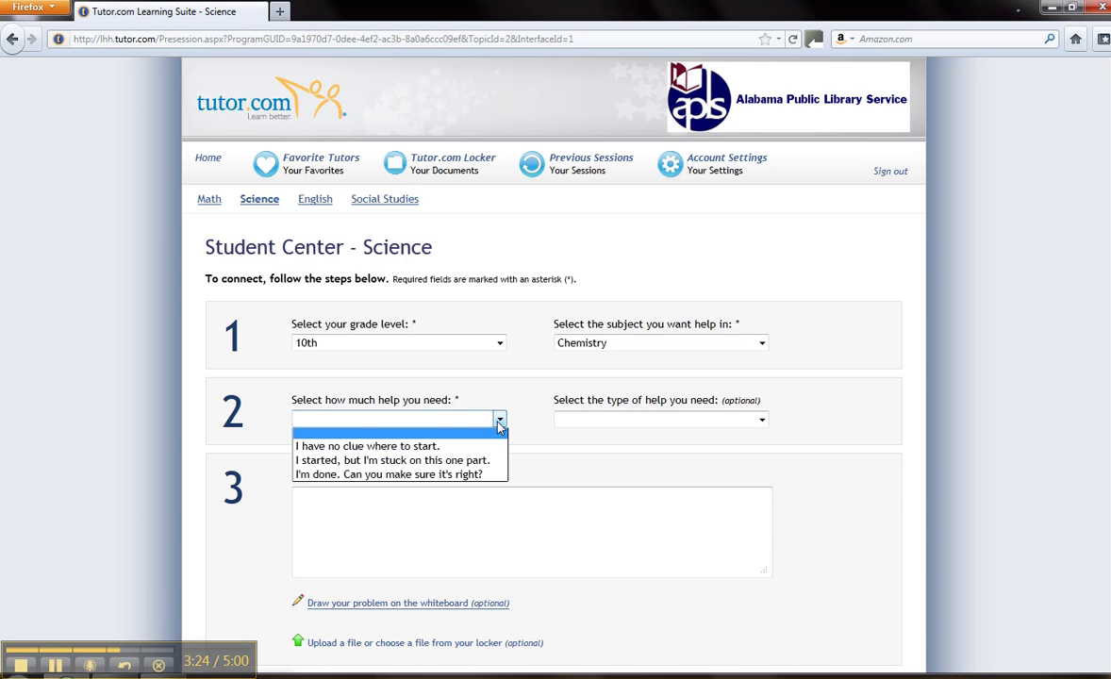
left_click(469, 464)
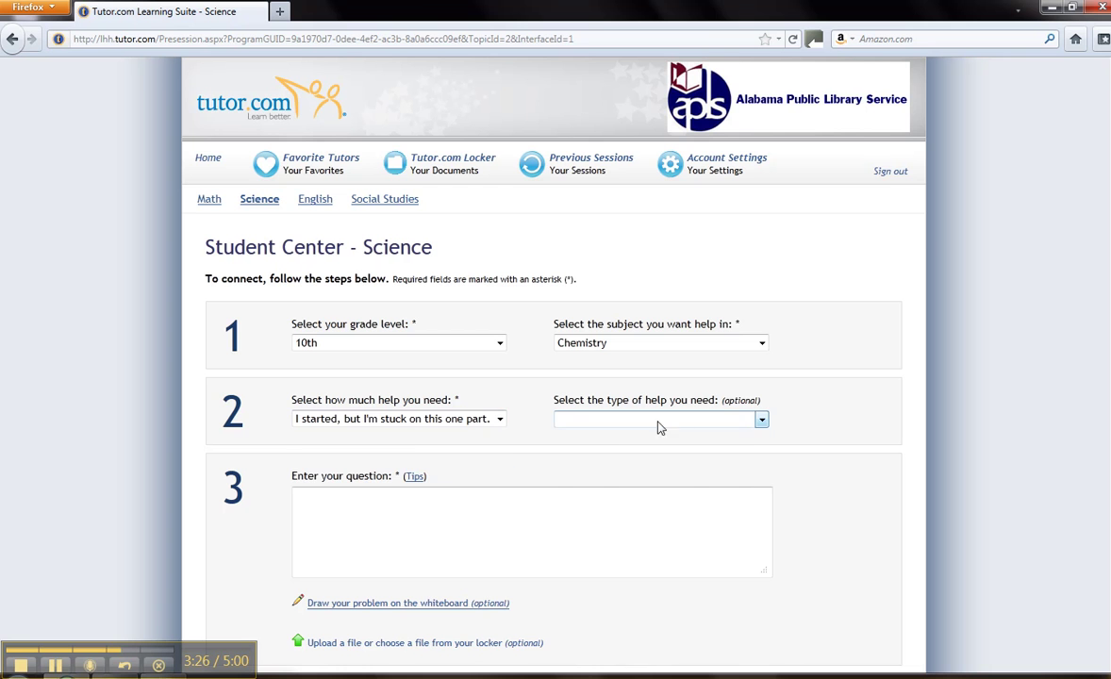
left_click(761, 421)
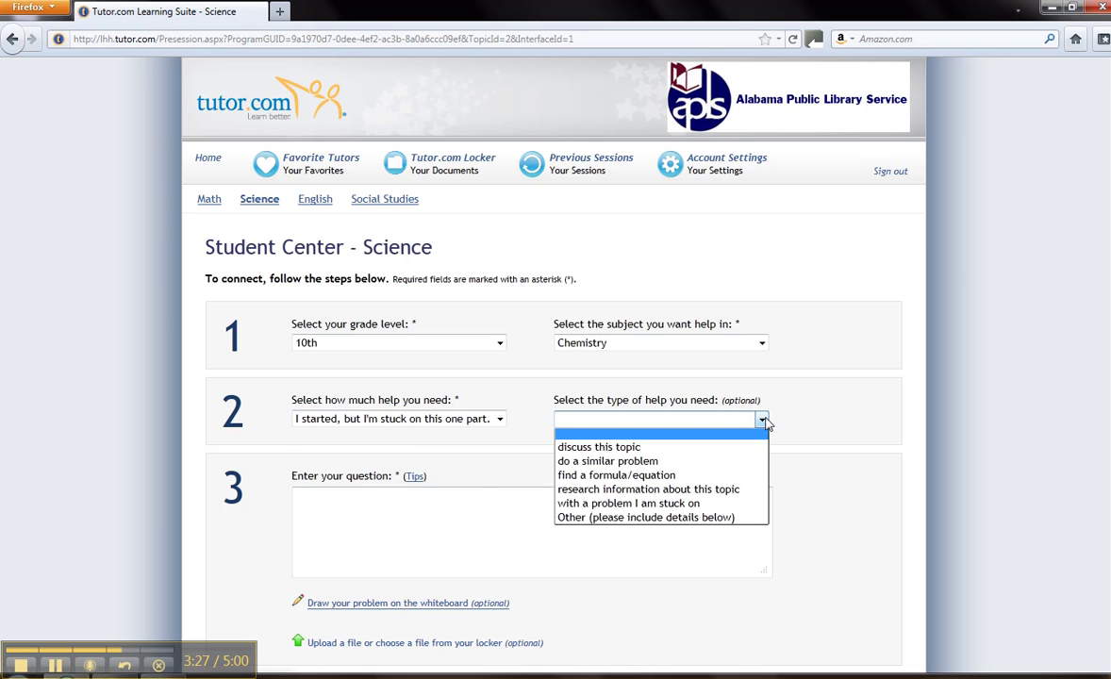
left_click(707, 475)
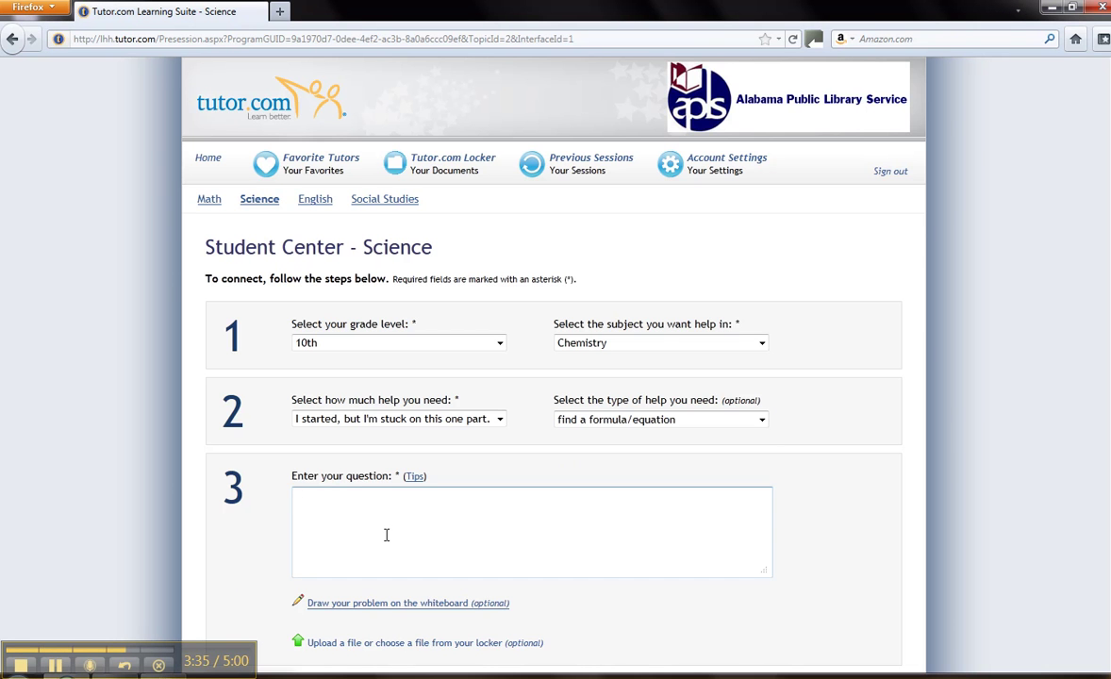
scroll(386, 535, "down", 3)
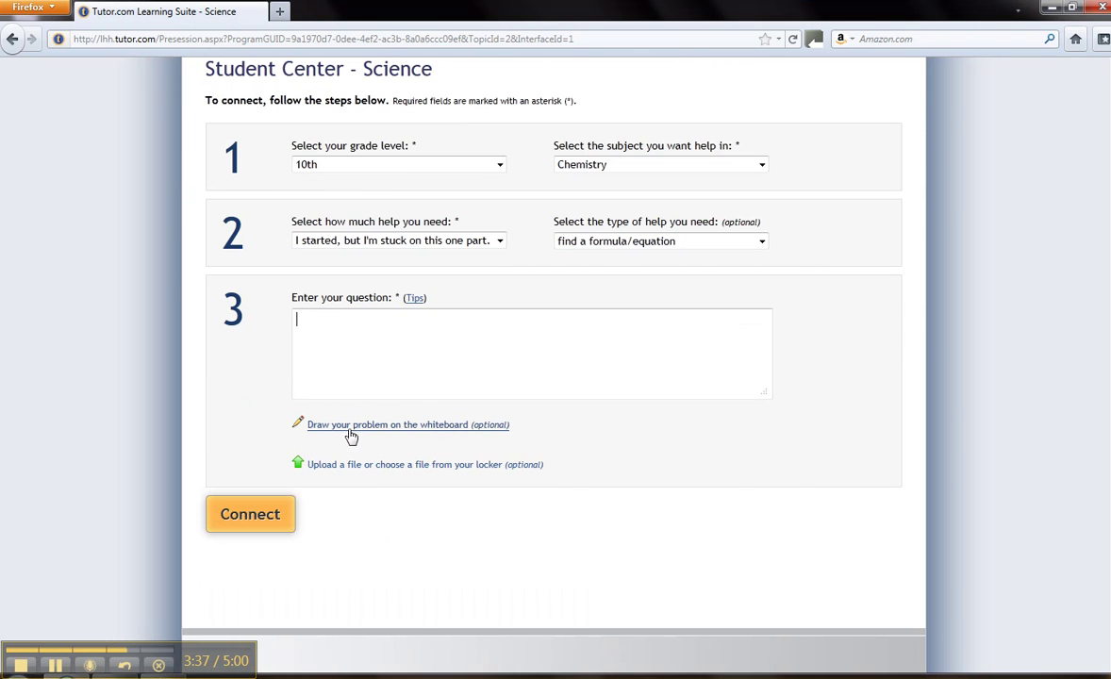
Step: Add a whiteboard to the request and handwrite 'Hi!' on it with the pen
left_click(354, 425)
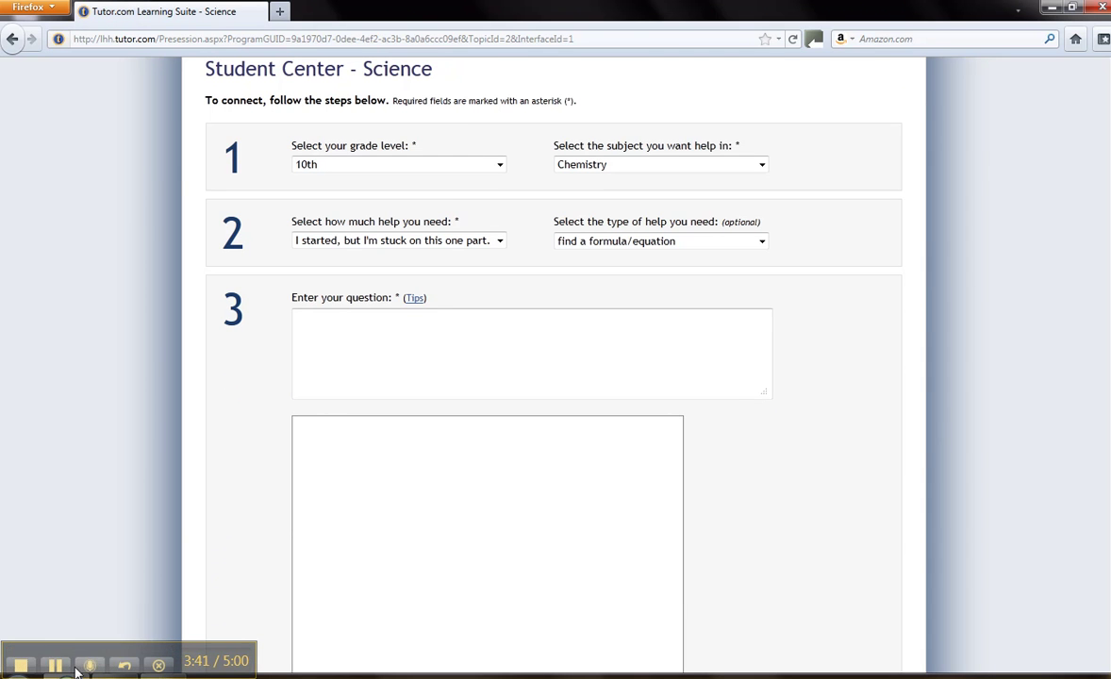
left_click_drag(346, 483, 346, 564)
mouse_move(373, 489)
left_mouse_down()
mouse_move(371, 542)
mouse_move(374, 530)
mouse_move(404, 542)
left_mouse_up()
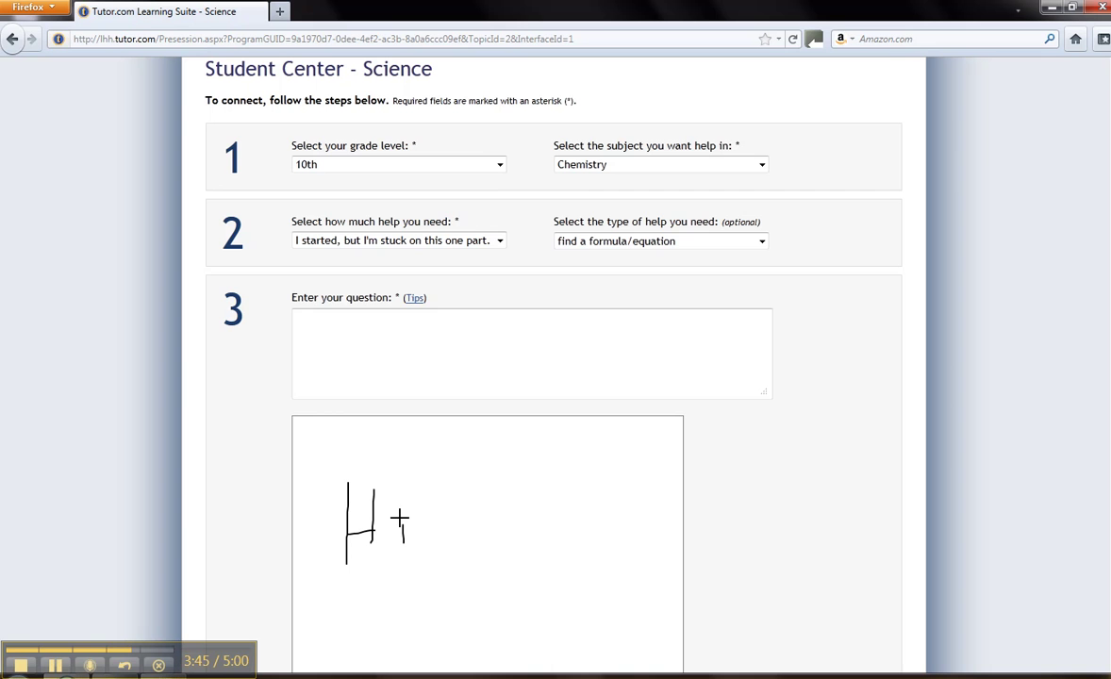
left_click(403, 511)
left_click_drag(426, 493, 433, 528)
left_click(437, 545)
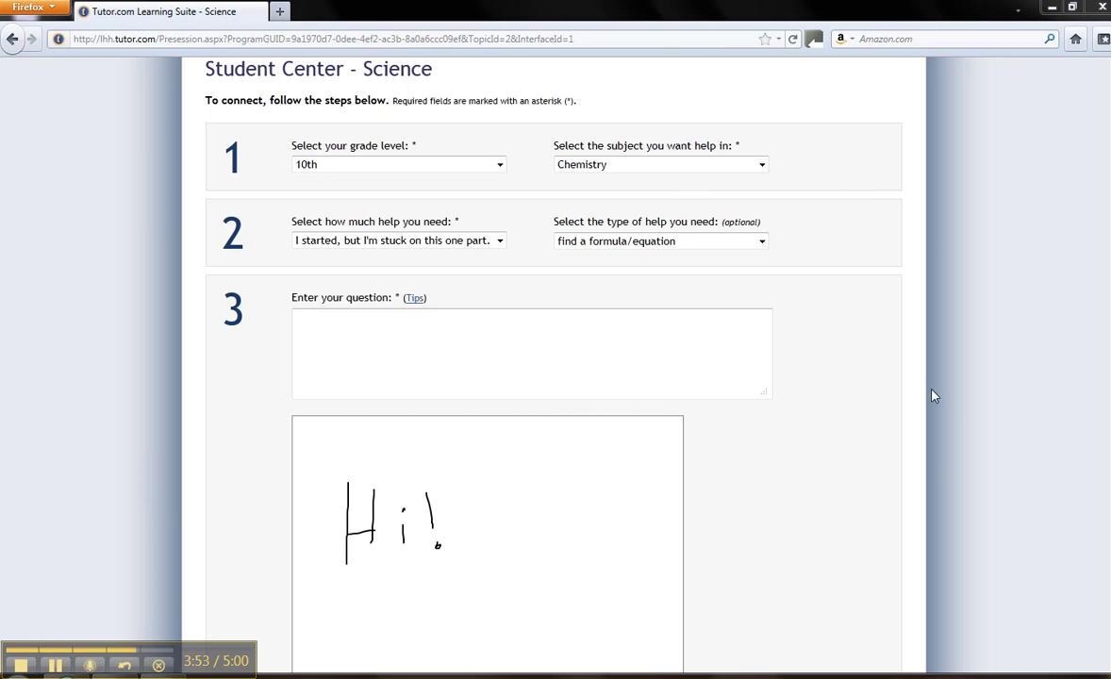
scroll(858, 421, "down", 5)
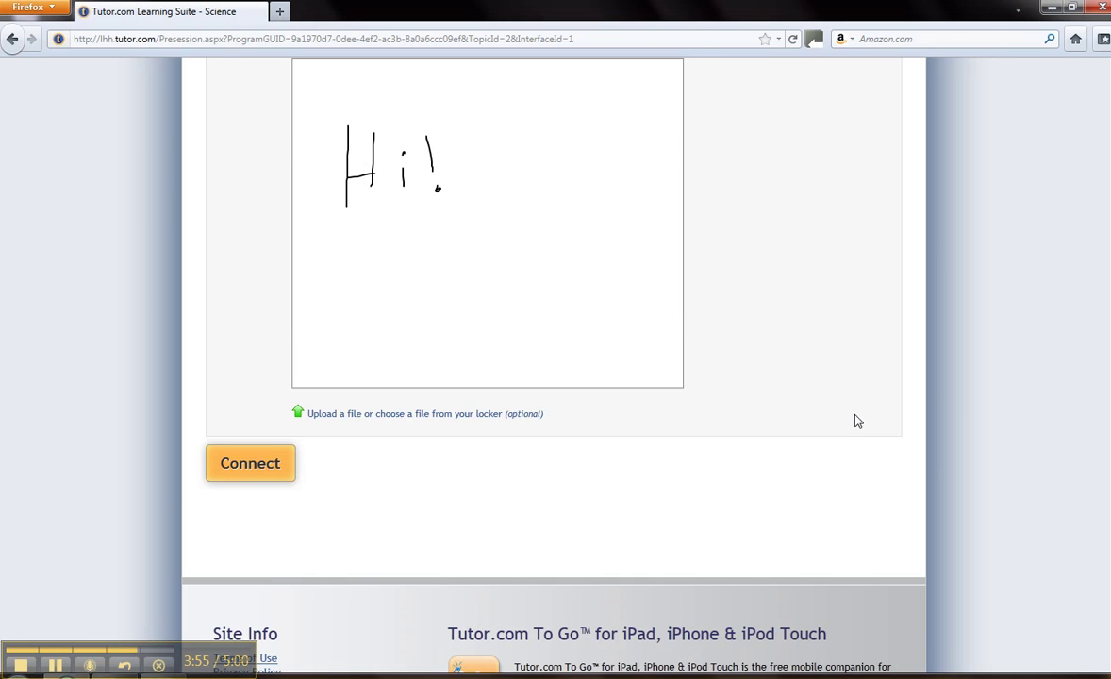
scroll(858, 421, "up", 3)
scroll(856, 421, "up", 2)
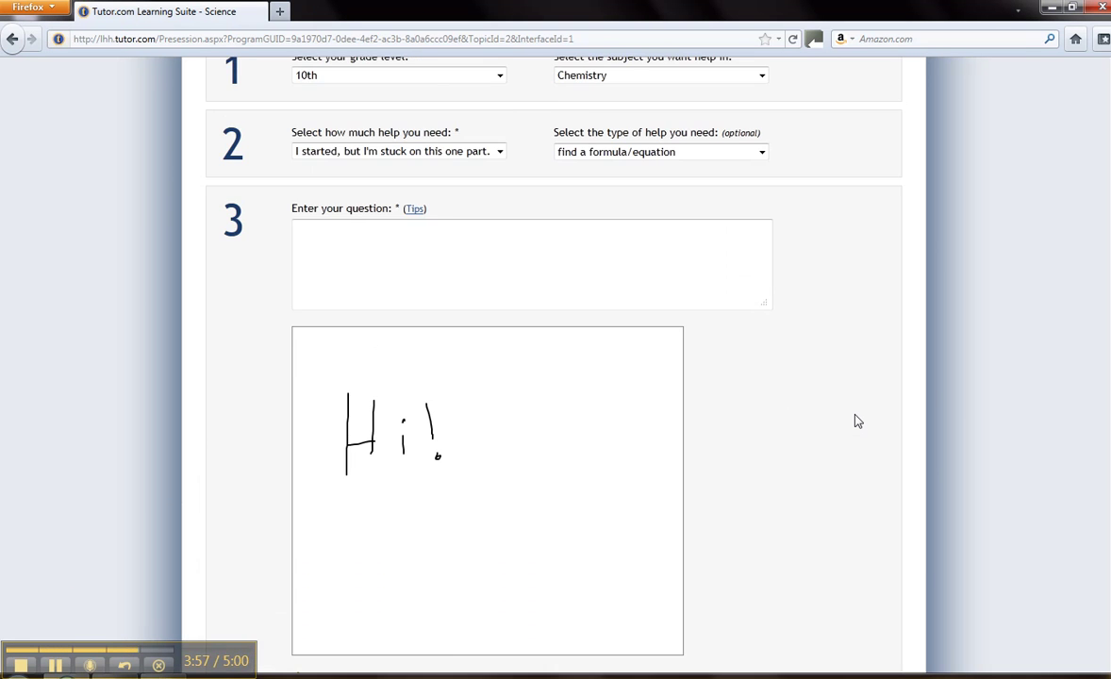
scroll(828, 463, "down", 3)
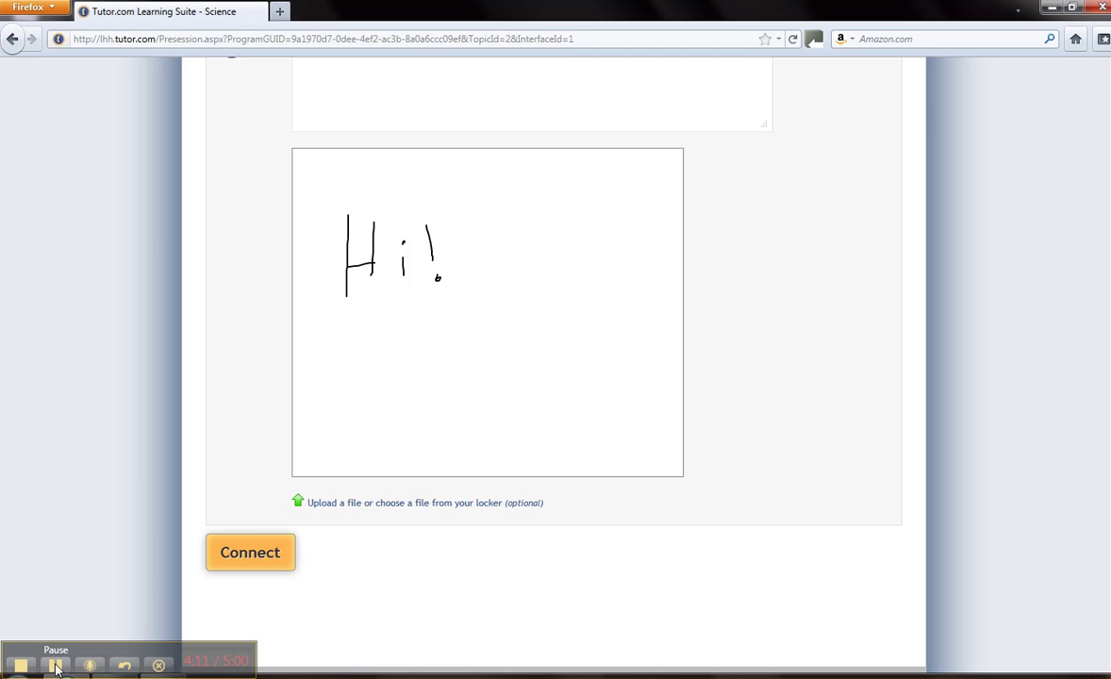
Step: Return to the top of the form and go to the Tutor.com Locker page
scroll(651, 528, "up", 5)
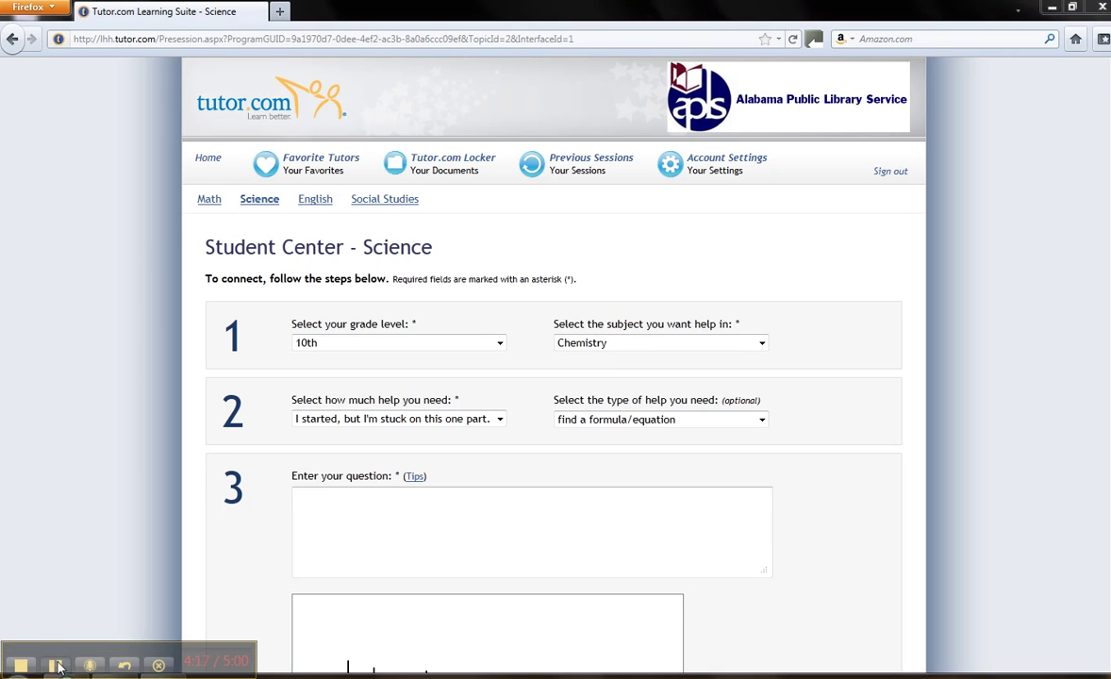
left_click(409, 157)
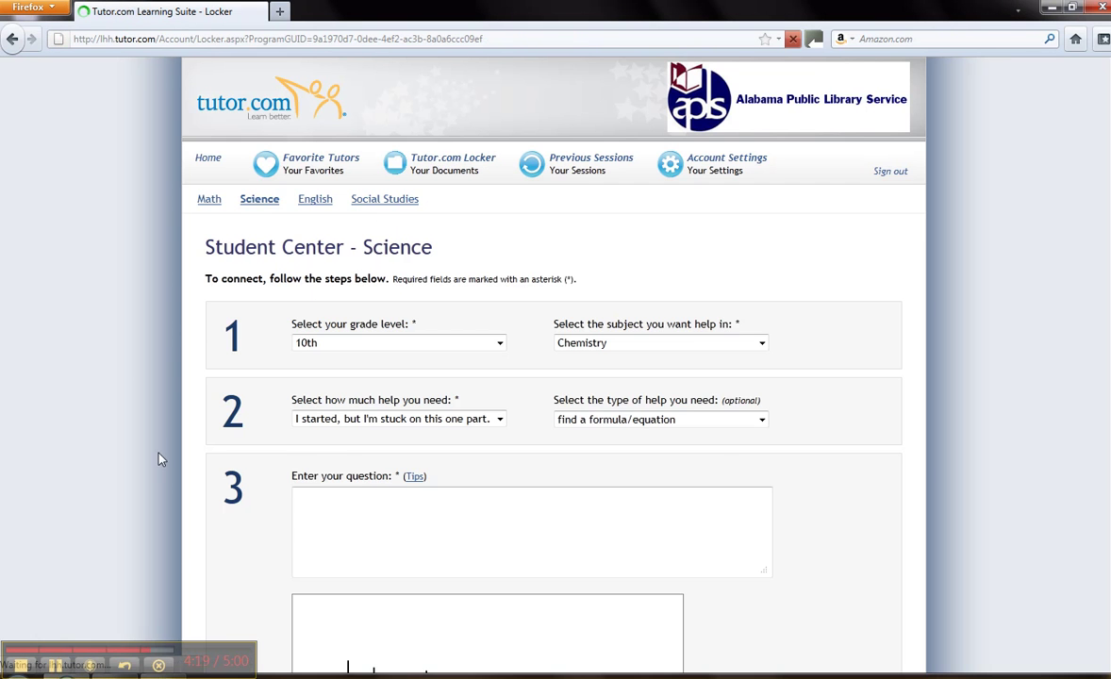